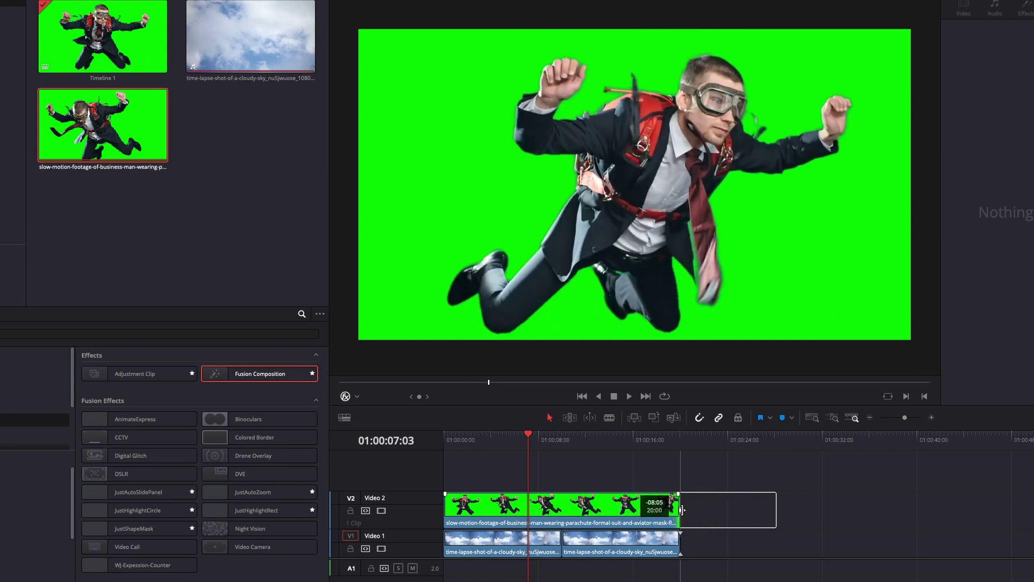
Move the playhead to about 01:00:05:03 and apply the Resolve FX 3D Keyer to the green-screen skydiver clip on Video 2.
drag(612, 444, 505, 449)
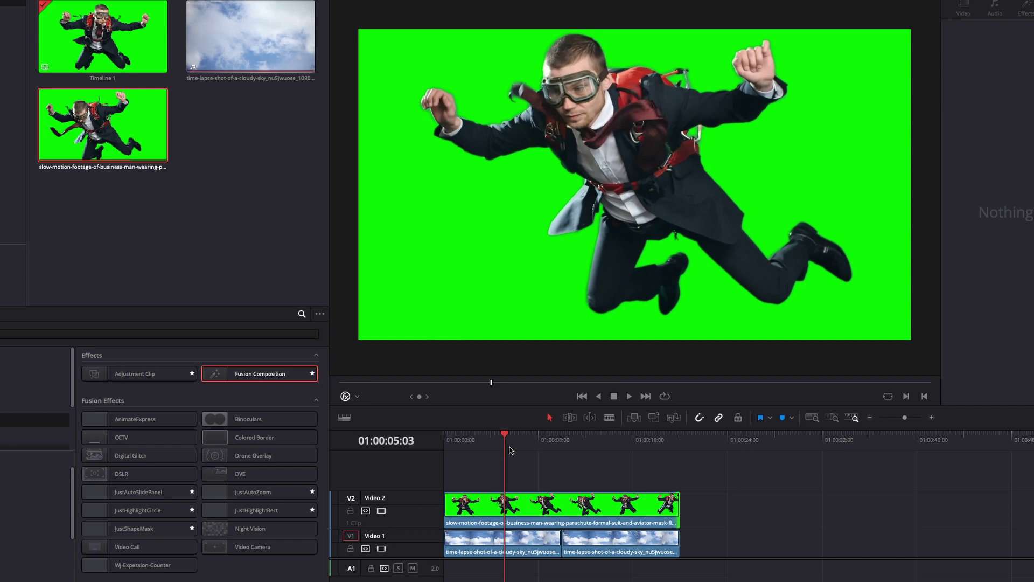
scroll(122, 326, down, 2)
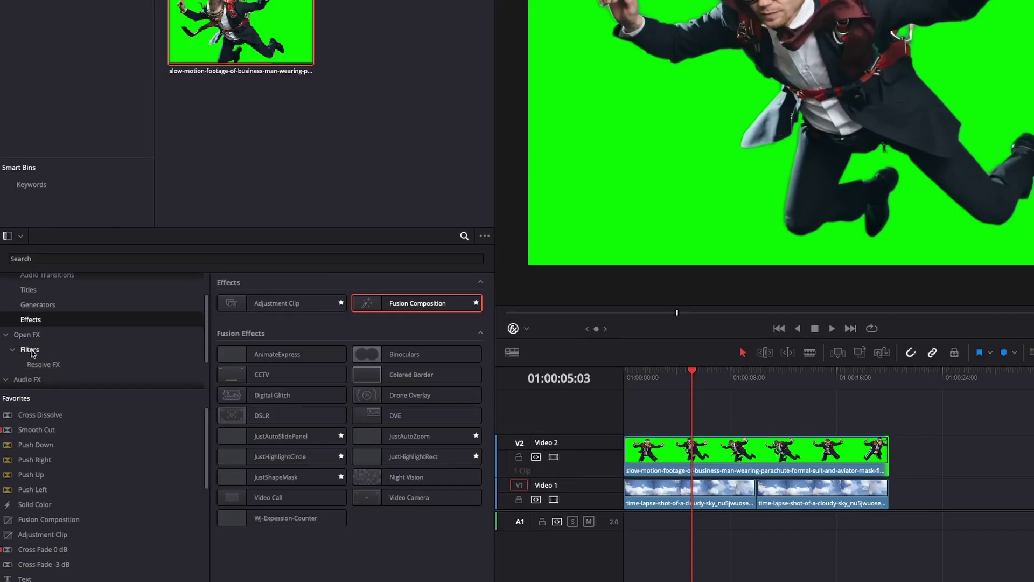
click(45, 365)
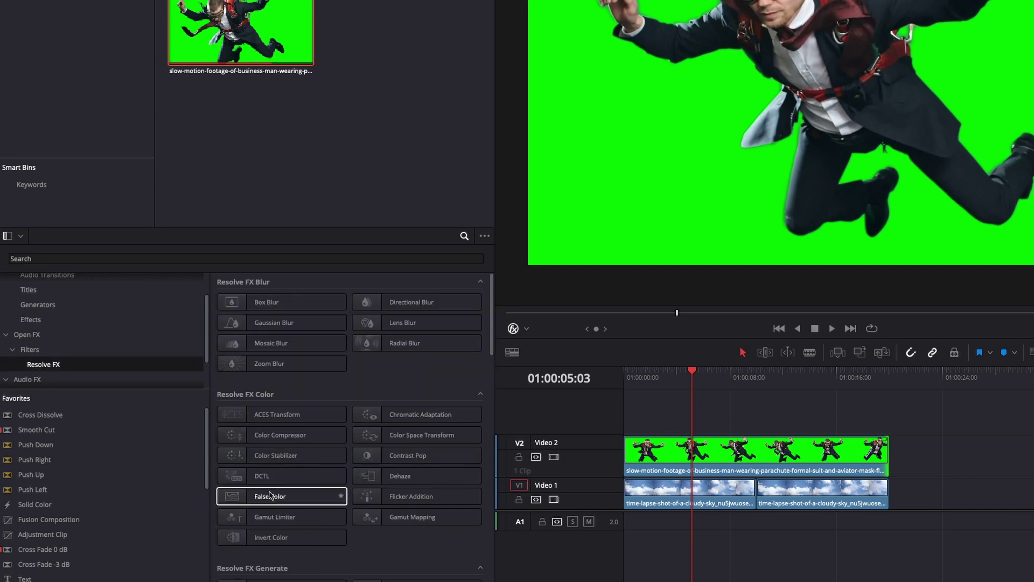
scroll(337, 457, down, 5)
scroll(337, 461, down, 2)
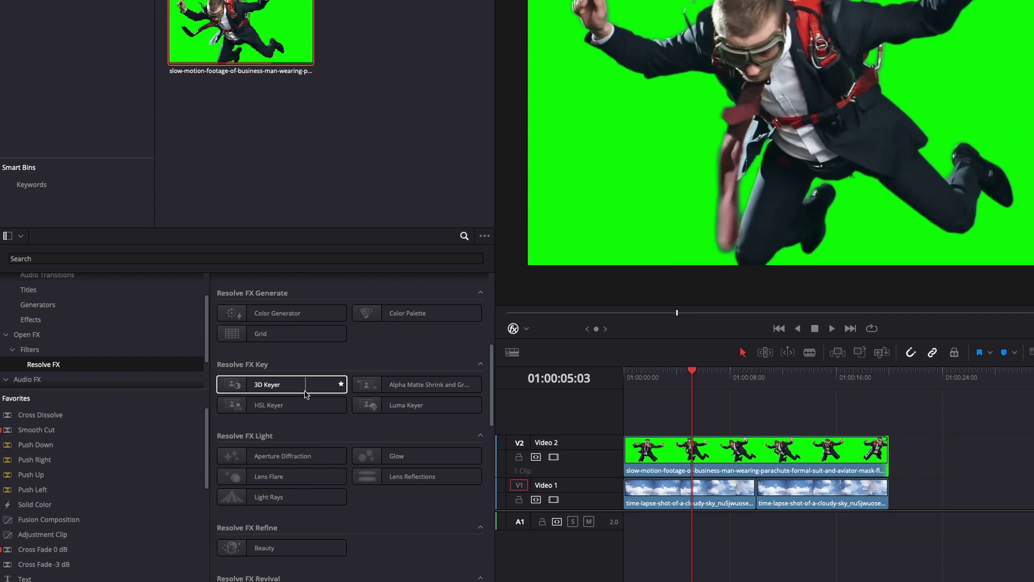
click(265, 388)
drag(265, 387, 773, 458)
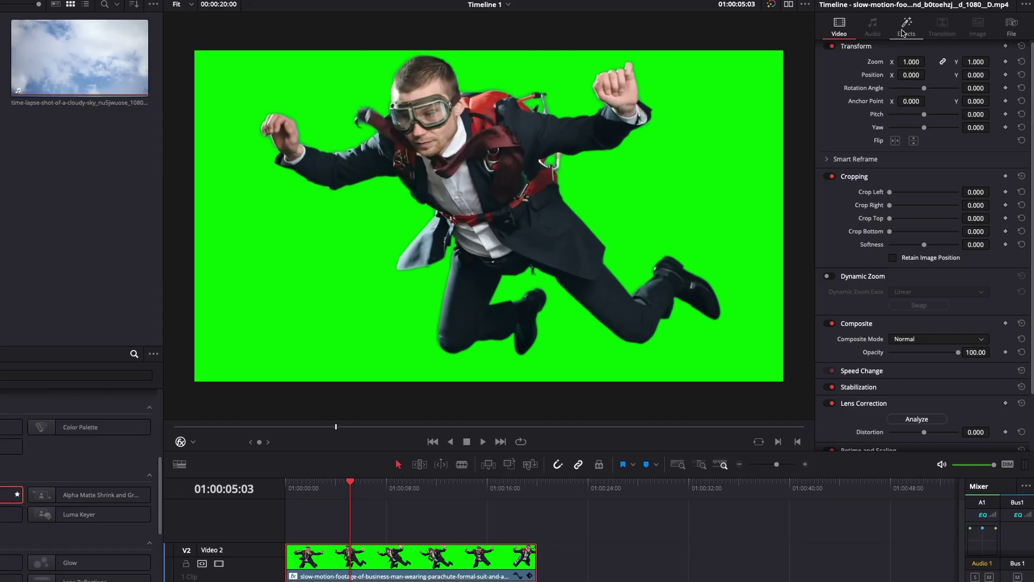
Sample the green background for the 3D Keyer with a long stroke around the skydiver and between his limbs.
click(934, 50)
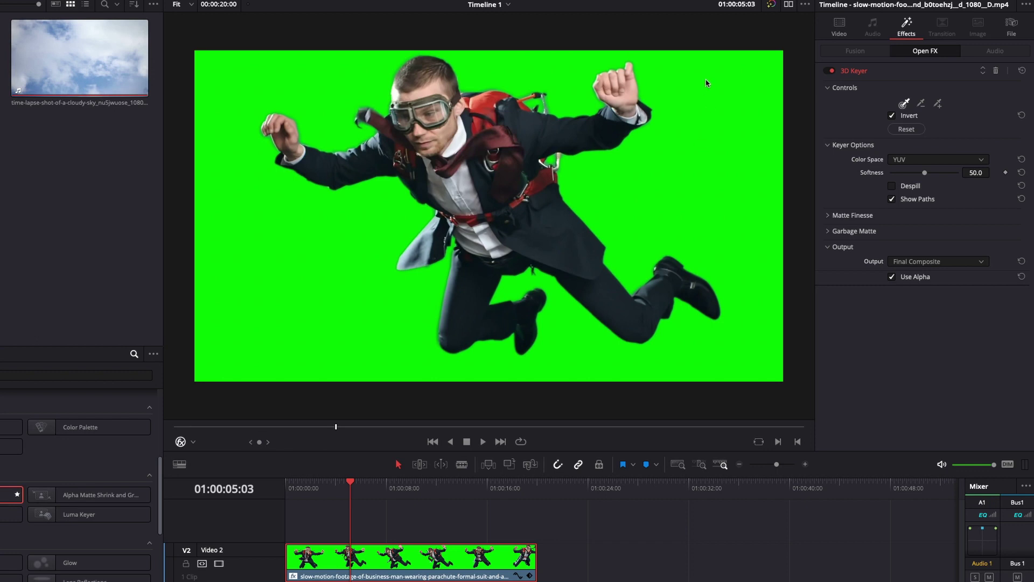
mouse_move(707, 78)
mouse_down()
mouse_move(617, 201)
mouse_move(649, 206)
mouse_move(711, 120)
mouse_move(739, 173)
mouse_move(750, 339)
mouse_move(578, 354)
mouse_move(563, 324)
mouse_move(551, 350)
mouse_move(513, 360)
mouse_move(402, 367)
mouse_move(383, 329)
mouse_move(379, 222)
mouse_move(335, 247)
mouse_move(252, 351)
mouse_move(225, 268)
mouse_move(399, 195)
mouse_move(231, 183)
mouse_move(265, 93)
mouse_move(298, 75)
mouse_move(411, 54)
mouse_move(530, 75)
mouse_up()
mouse_move(660, 60)
mouse_down()
mouse_move(697, 78)
mouse_move(717, 159)
mouse_move(685, 249)
mouse_move(717, 246)
mouse_up()
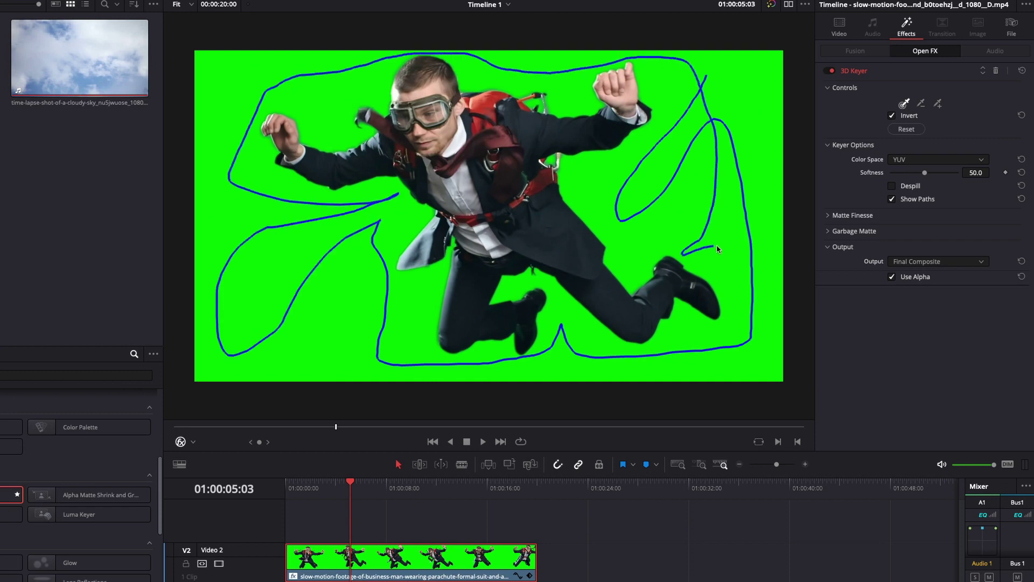
drag(752, 345, 754, 365)
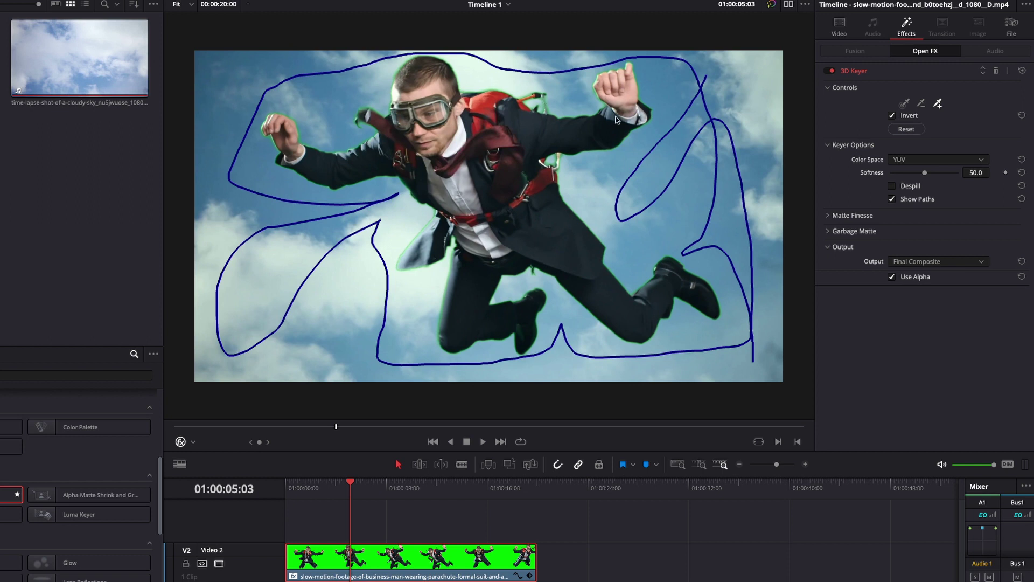
Enable Despill in the 3D Keyer and compare the skydiver's edges up close with it off and on.
scroll(659, 126, up, 4)
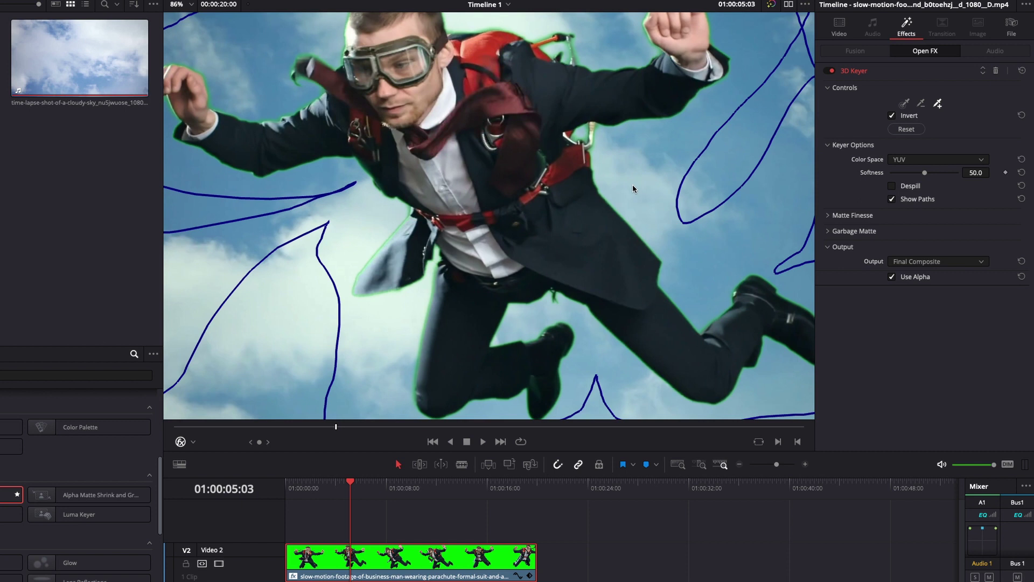
scroll(632, 184, down, 5)
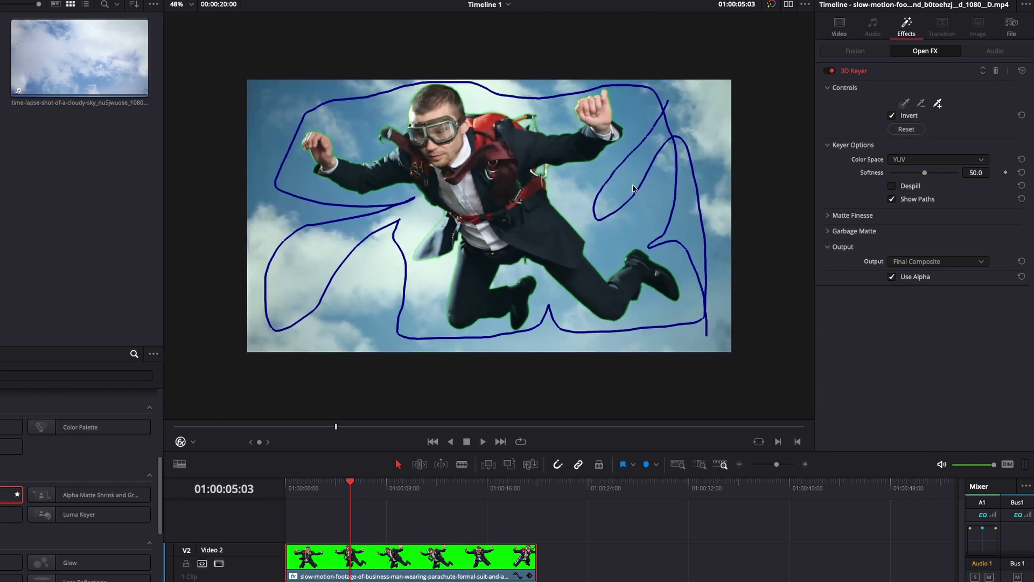
click(892, 187)
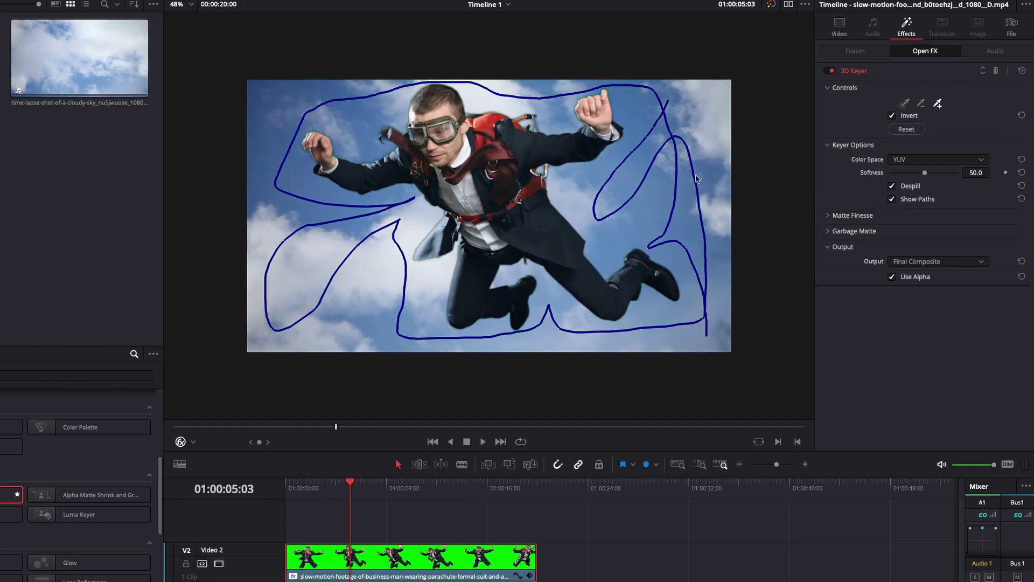
scroll(696, 179, up, 4)
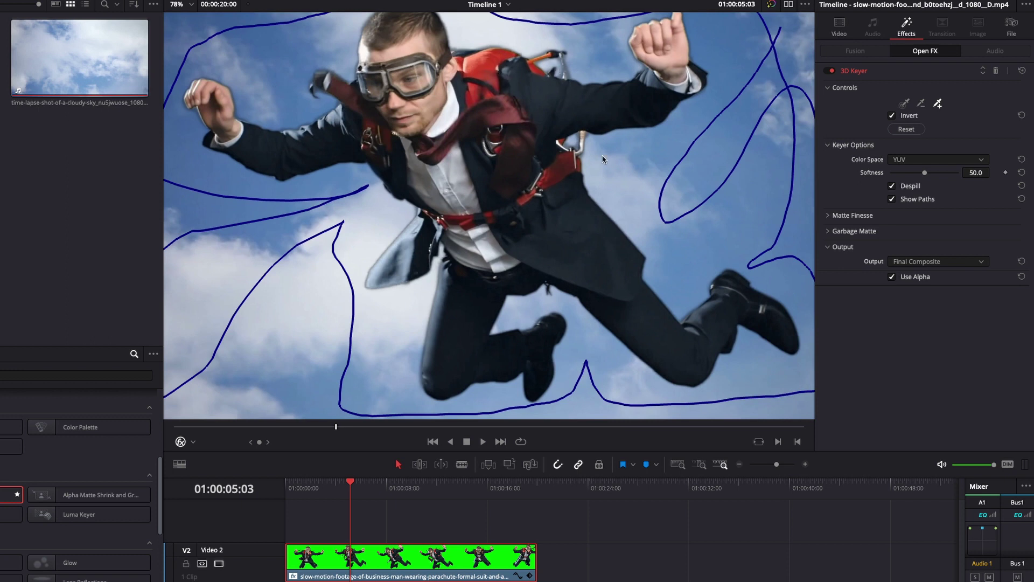
click(893, 187)
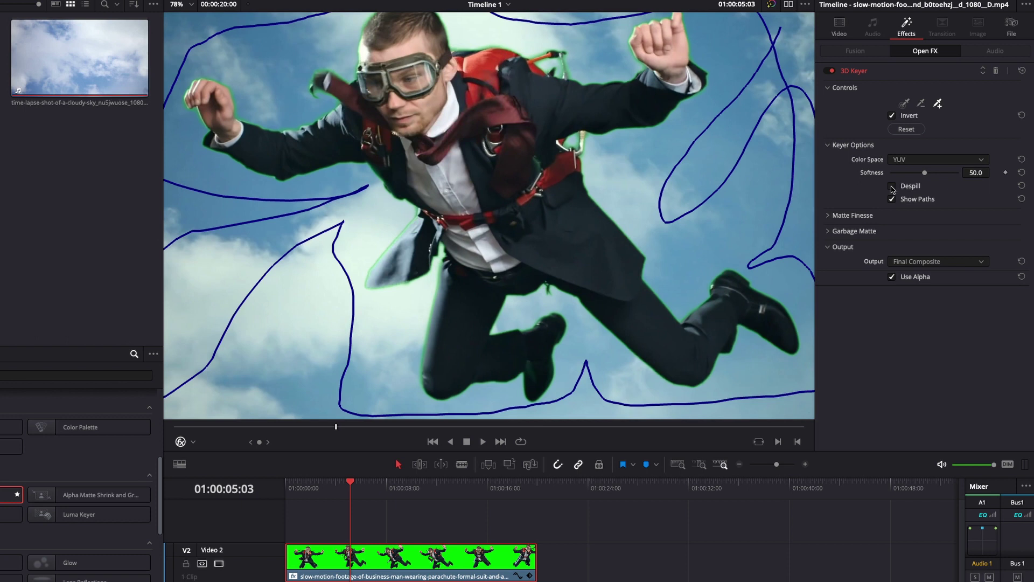
click(892, 186)
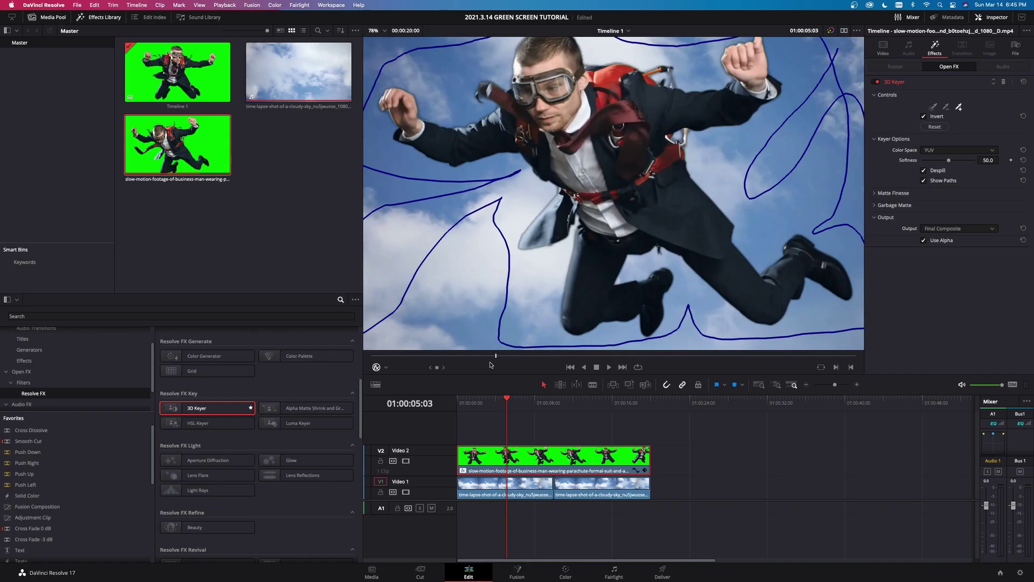
Check the key at 01:00:01:05 and examine the 3D Keyer's Matte Finesse settings, trying out Denoise.
drag(521, 358, 400, 357)
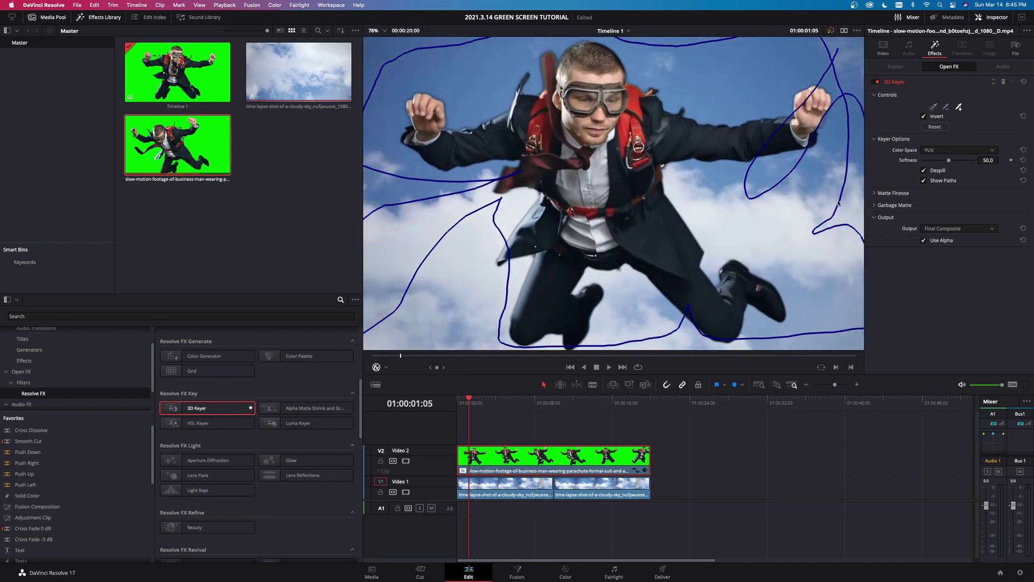
scroll(838, 204, down, 3)
scroll(842, 203, up, 1)
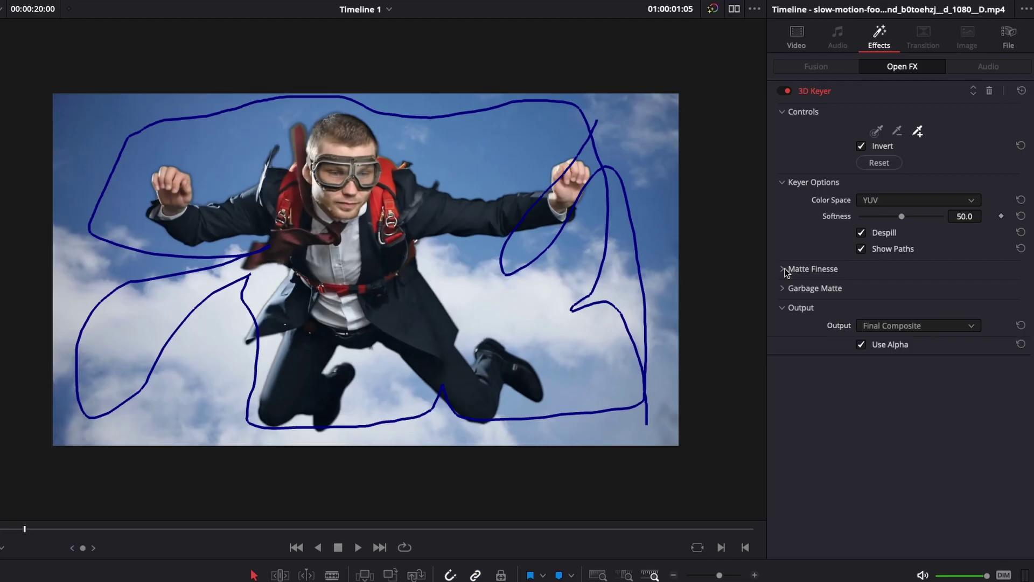
click(784, 268)
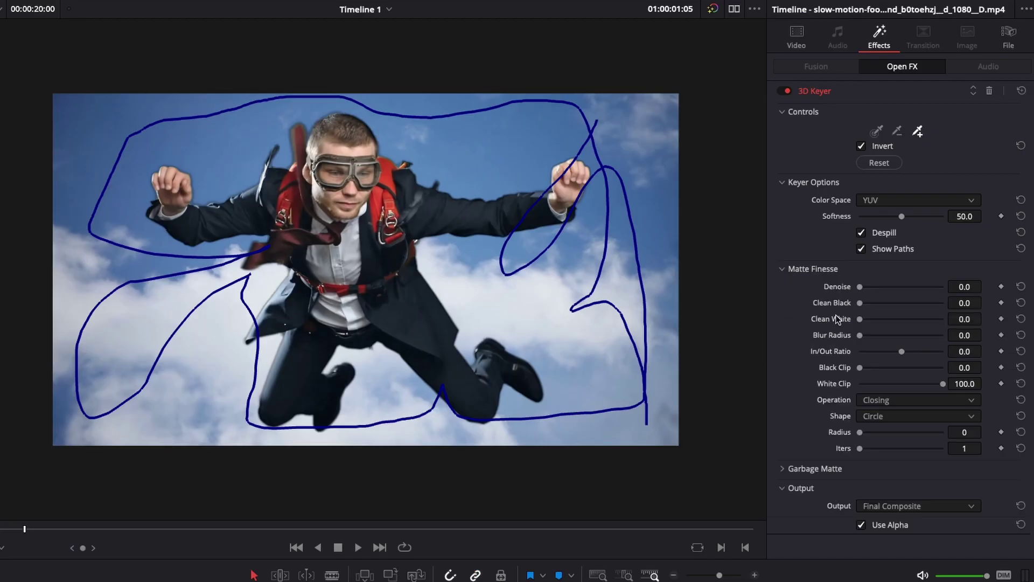
scroll(663, 299, up, 4)
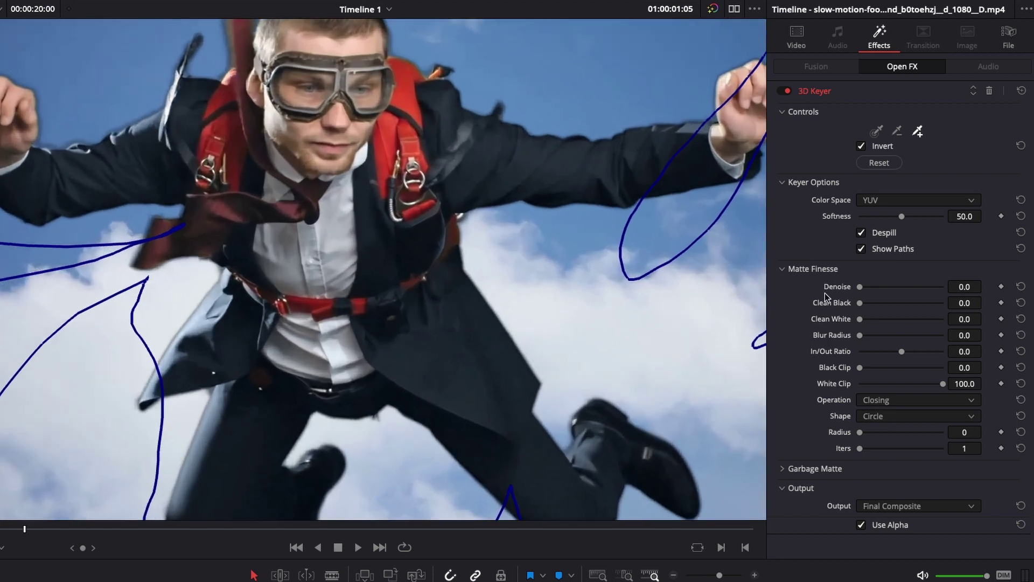
mouse_move(863, 289)
mouse_down()
mouse_move(872, 291)
mouse_move(860, 292)
mouse_up()
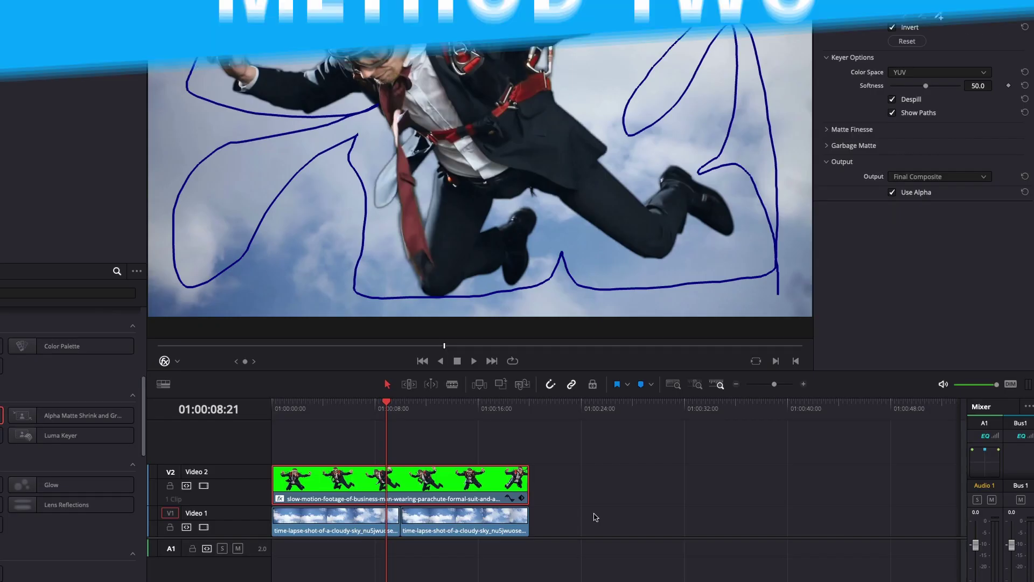
Delete all the skydiver and sky clips from the timeline.
key(space)
drag(607, 569, 312, 452)
key(Delete)
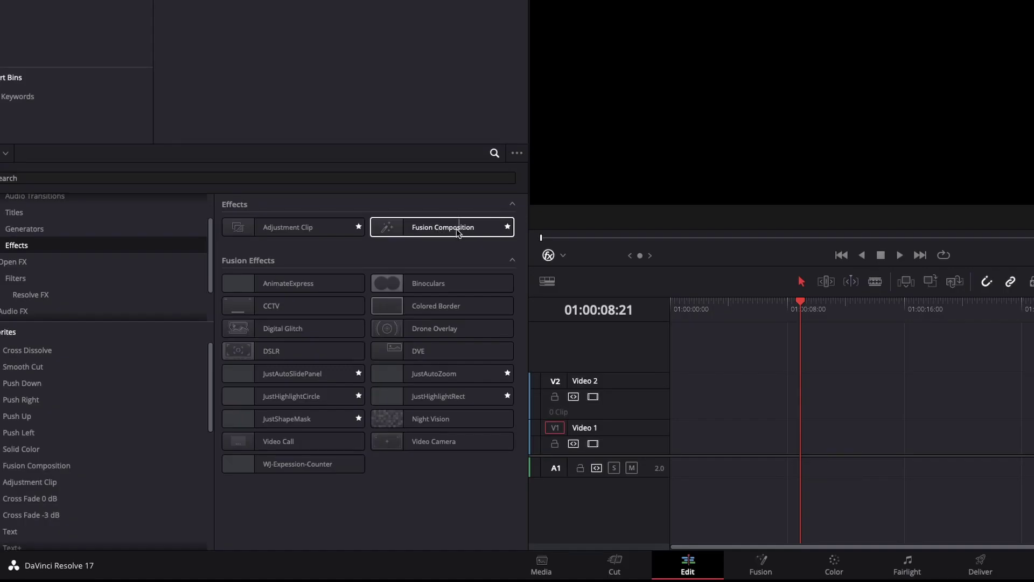
Place a Fusion Composition at the start of Video 1, extend it to 10 seconds, and open it on the Fusion page.
drag(448, 227, 671, 447)
drag(743, 433, 818, 433)
click(764, 317)
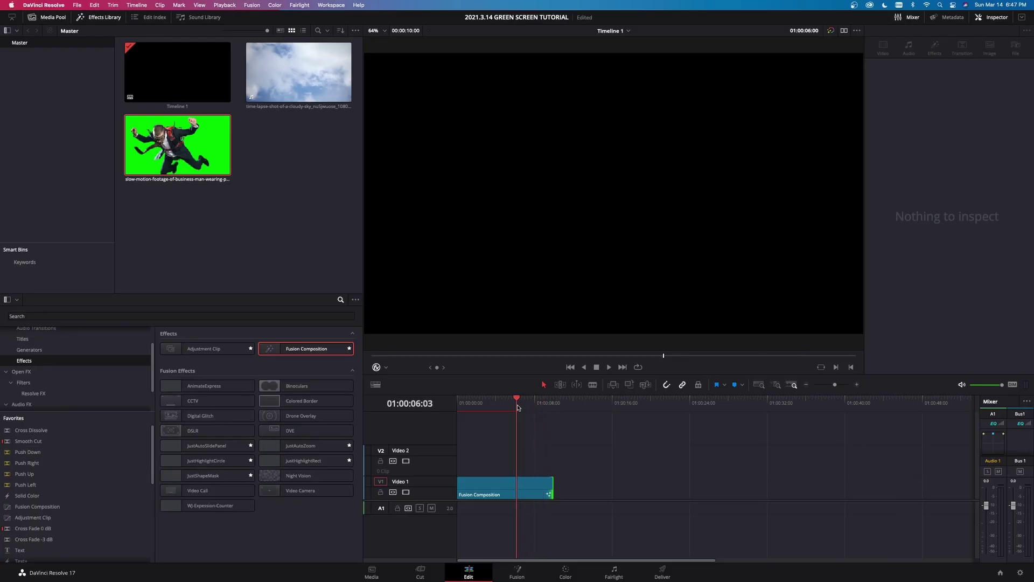
drag(518, 408, 515, 412)
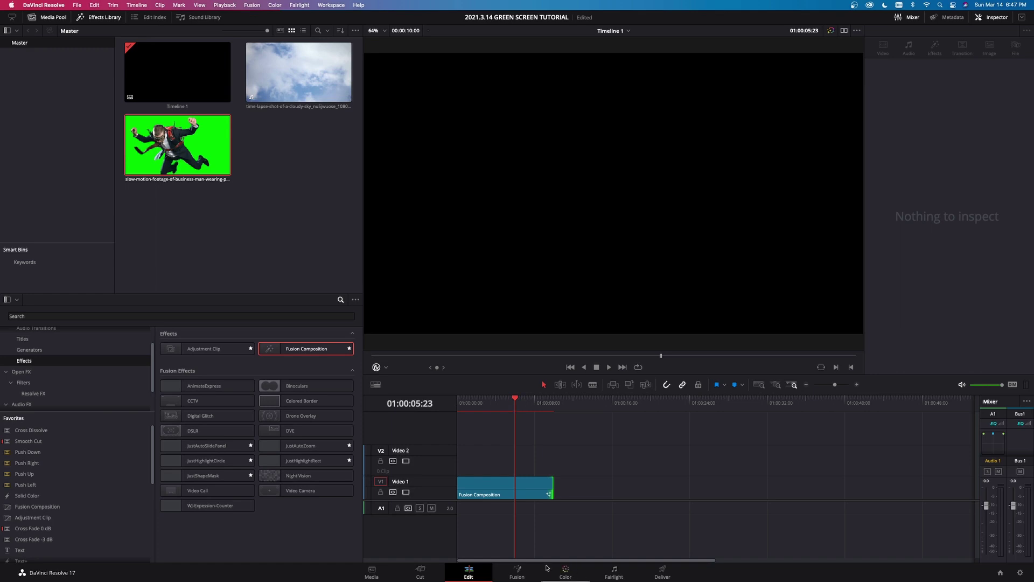
click(522, 571)
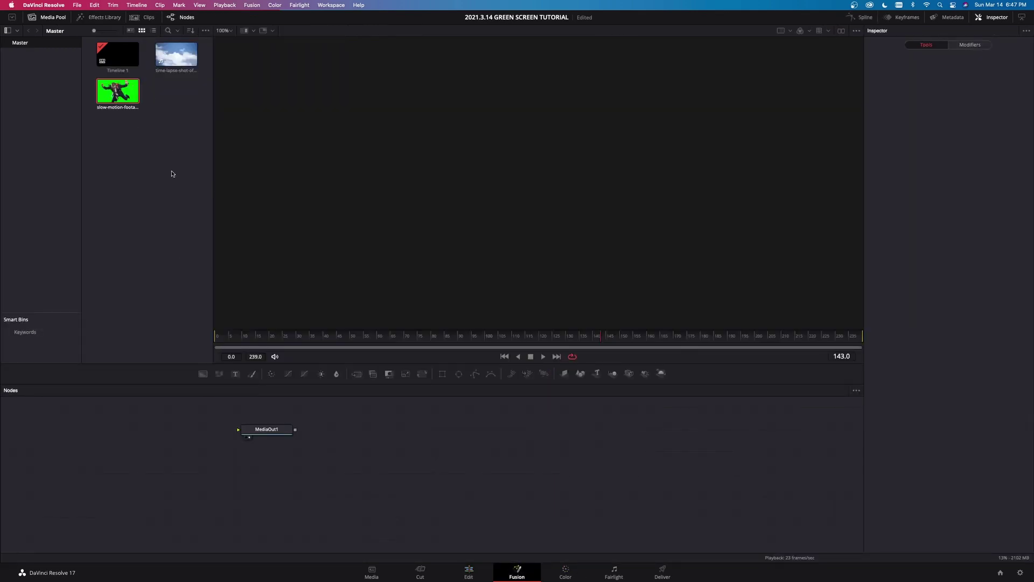
Add a Background node connected to MediaOut1, with MediaOut1 moved well away from it, and set the background's alpha to 0.
drag(276, 436, 675, 491)
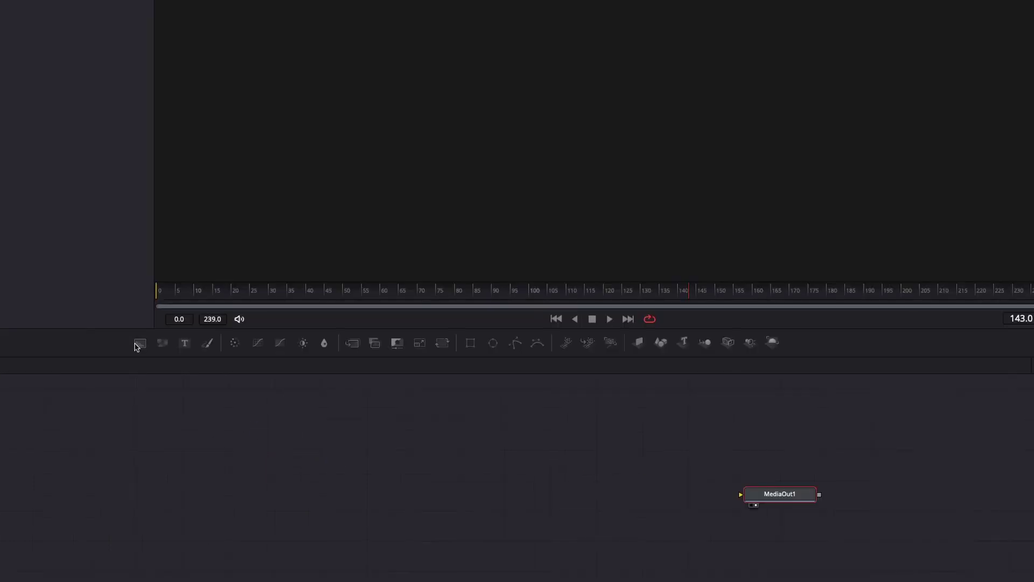
drag(202, 375, 231, 517)
drag(178, 541, 783, 499)
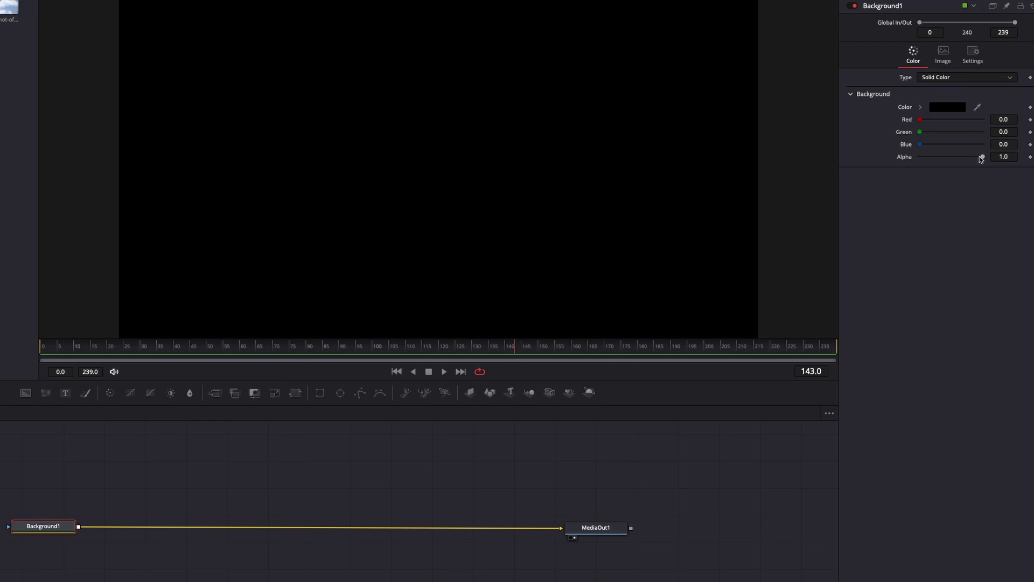
drag(979, 156, 879, 164)
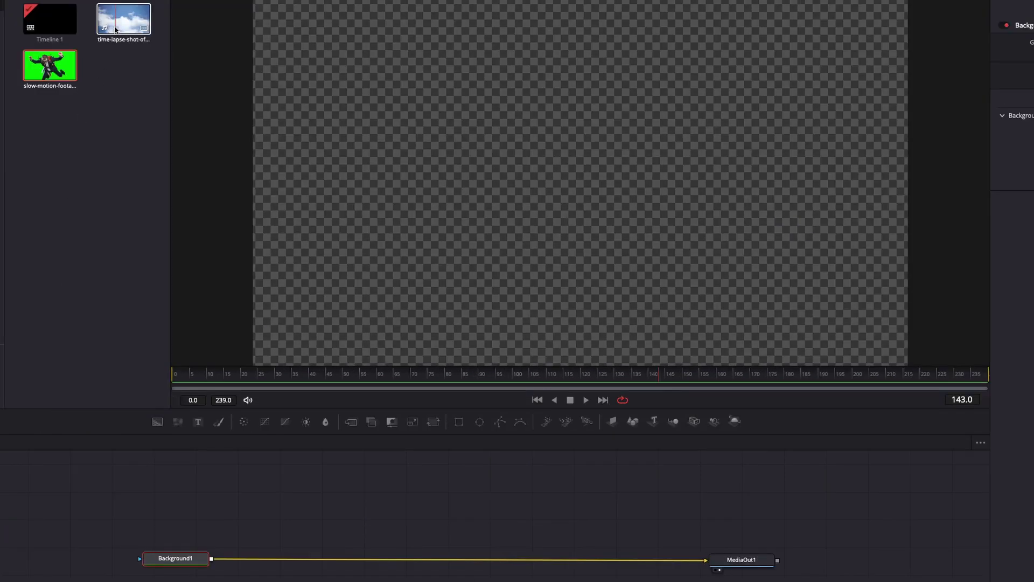
Merge the time-lapse sky clip over Background1 and the green-screen skydiver clip over the sky, spacing out the nodes.
drag(114, 30, 210, 561)
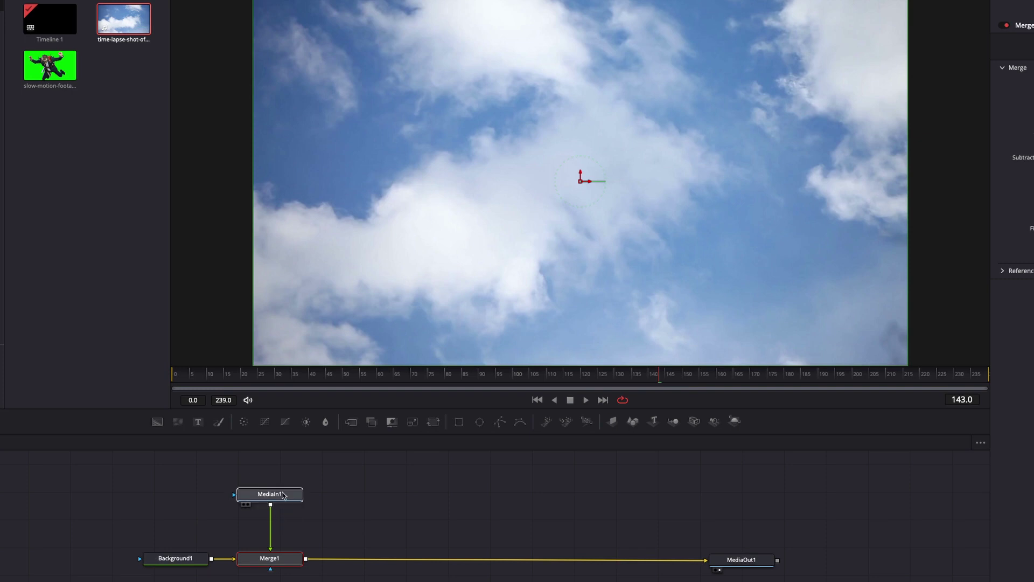
drag(284, 495, 284, 487)
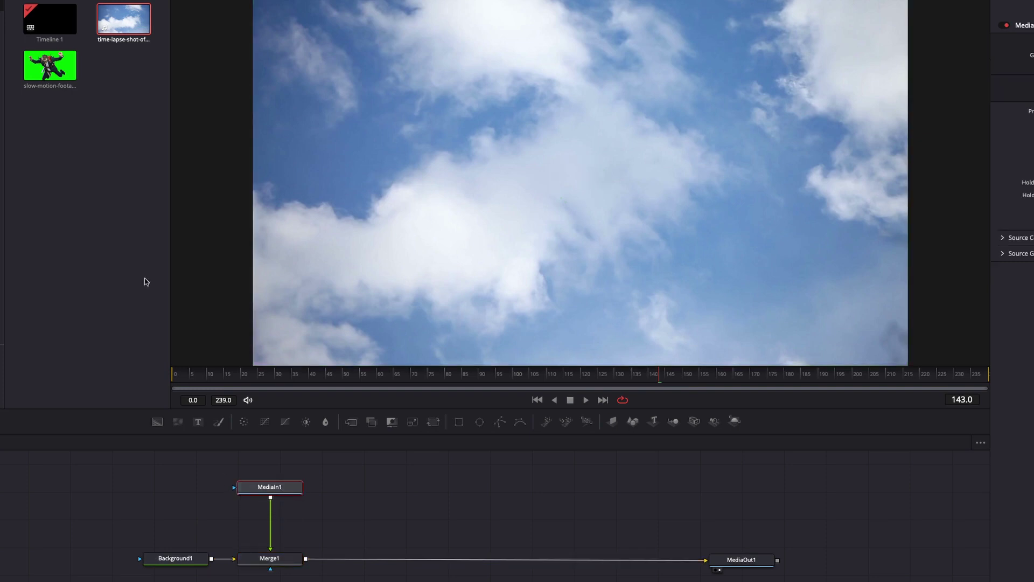
drag(50, 65, 270, 498)
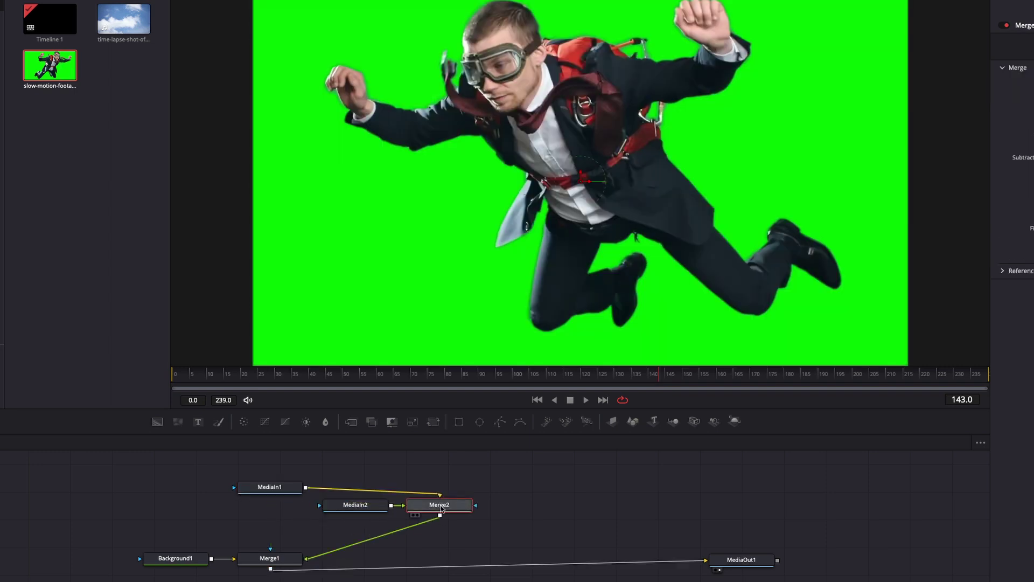
drag(439, 504, 272, 517)
drag(350, 508, 425, 514)
click(415, 447)
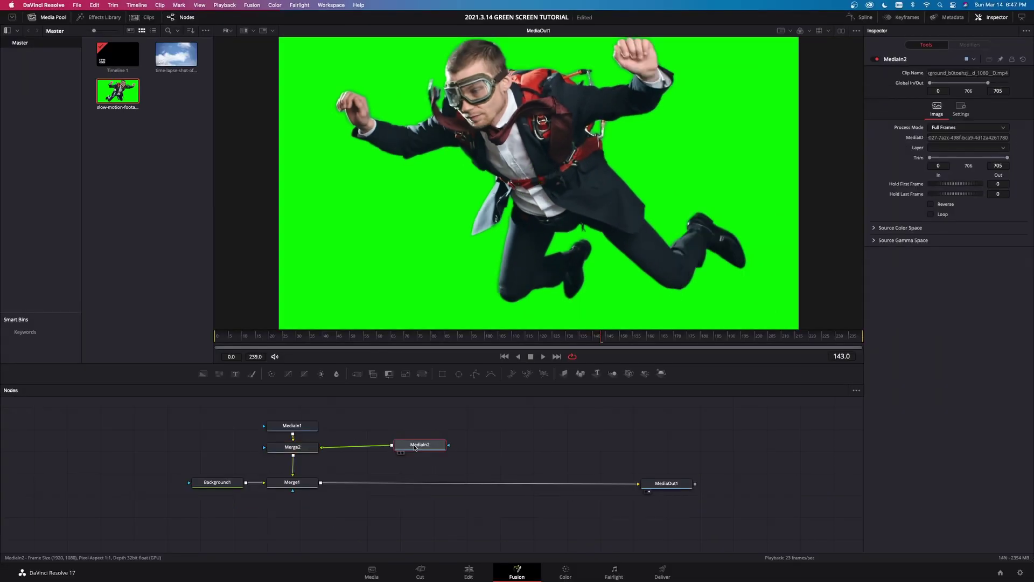
drag(415, 447, 451, 448)
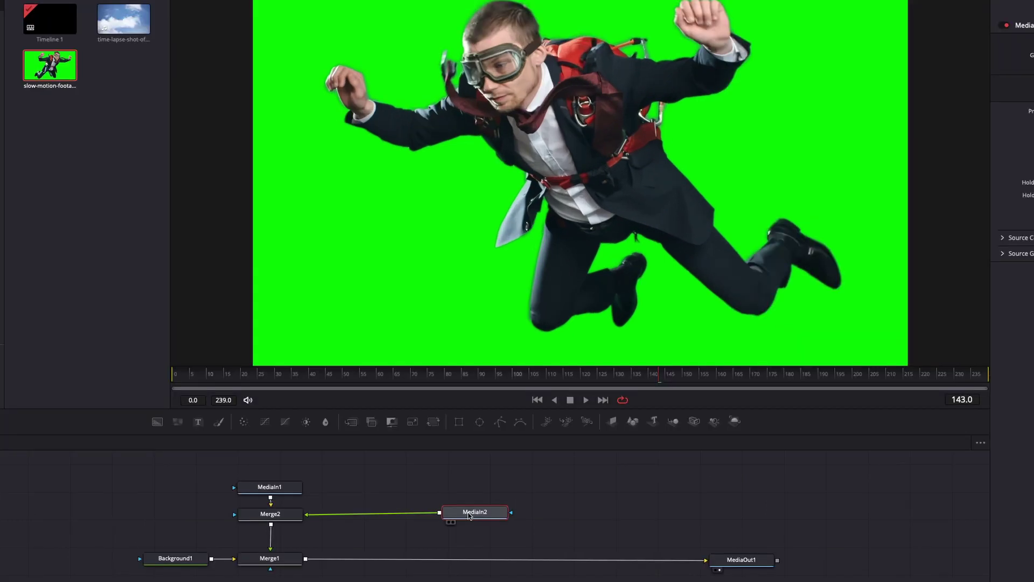
Insert a Delta Keyer between MediaIn2 and Merge2 and sample the footage's green as its background color.
key(shift+space)
text(Delta Keyer)
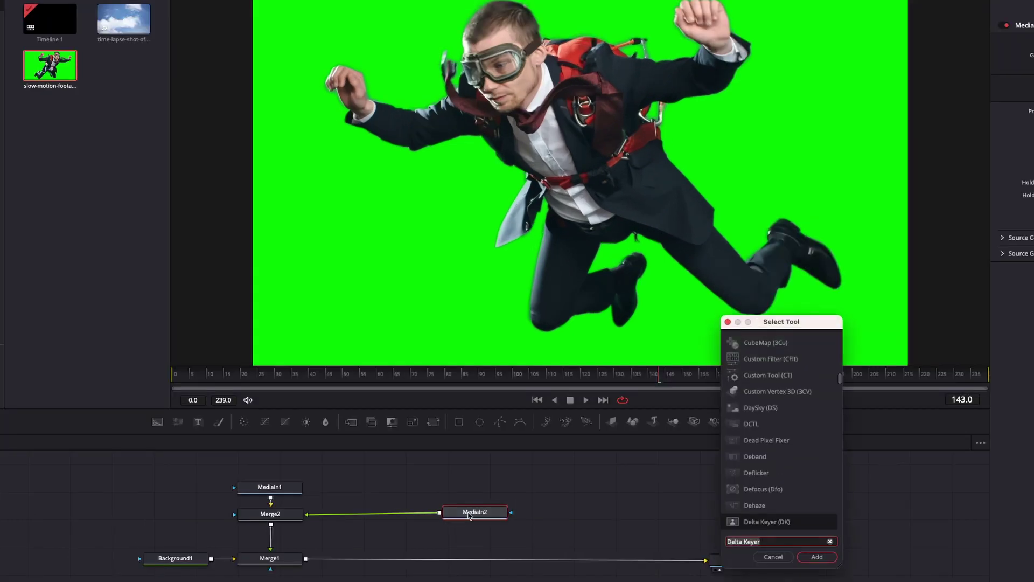
triple_click(763, 541)
text(delta)
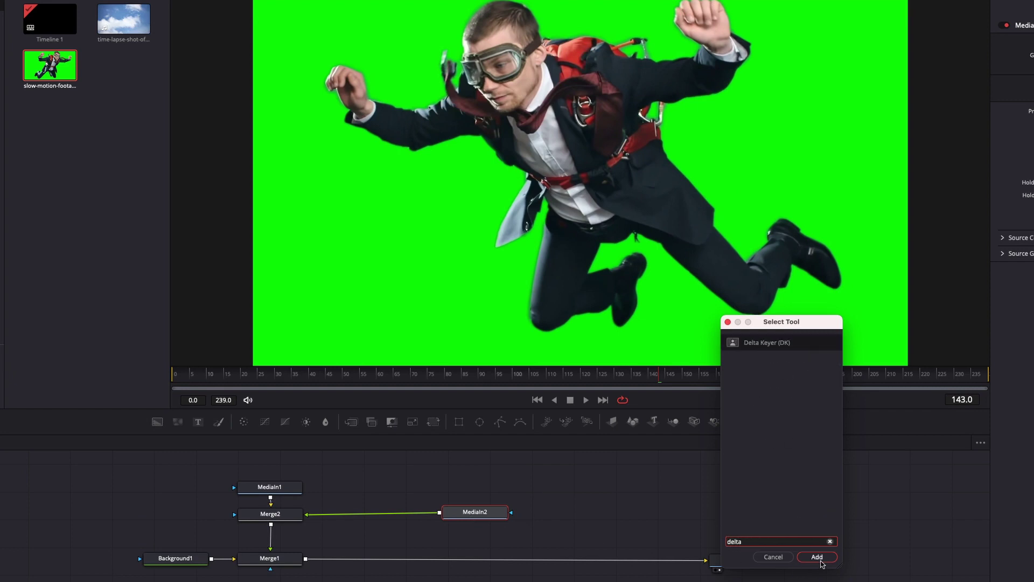
click(819, 560)
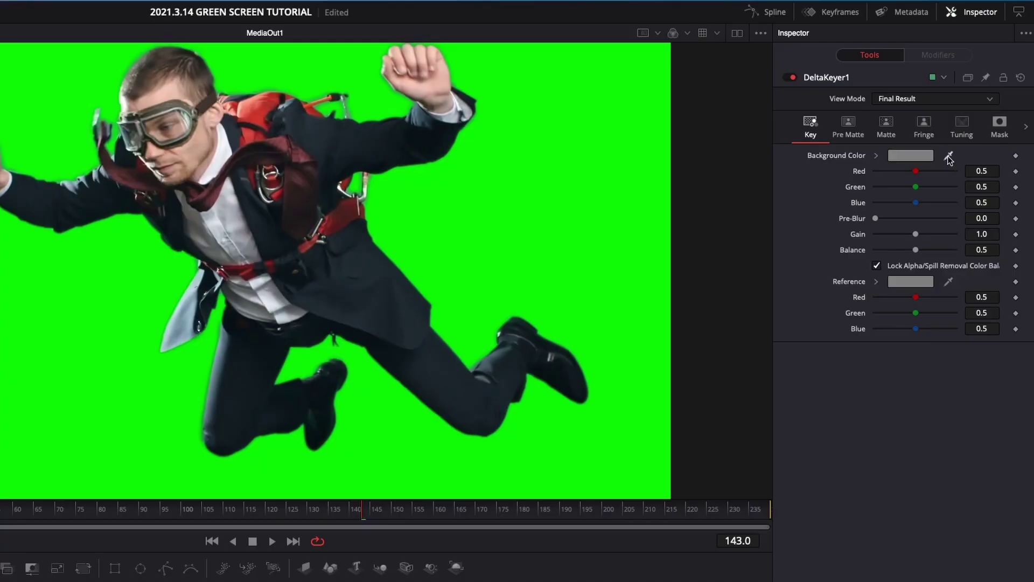
drag(949, 156, 576, 172)
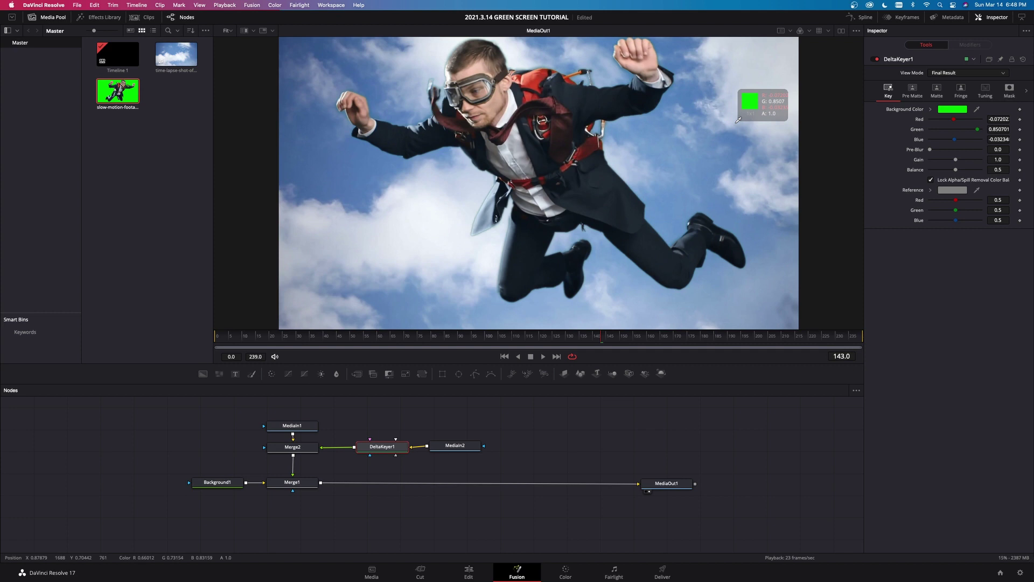
Refine the Delta Keyer's matte by raising the low threshold to 0.211 and adding a slight blur.
drag(738, 120, 718, 157)
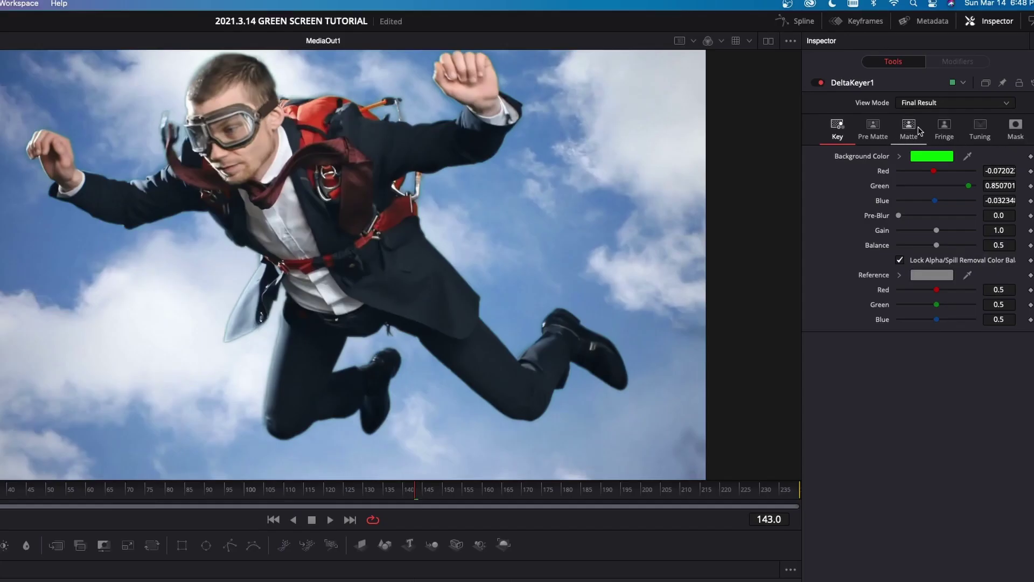
click(943, 90)
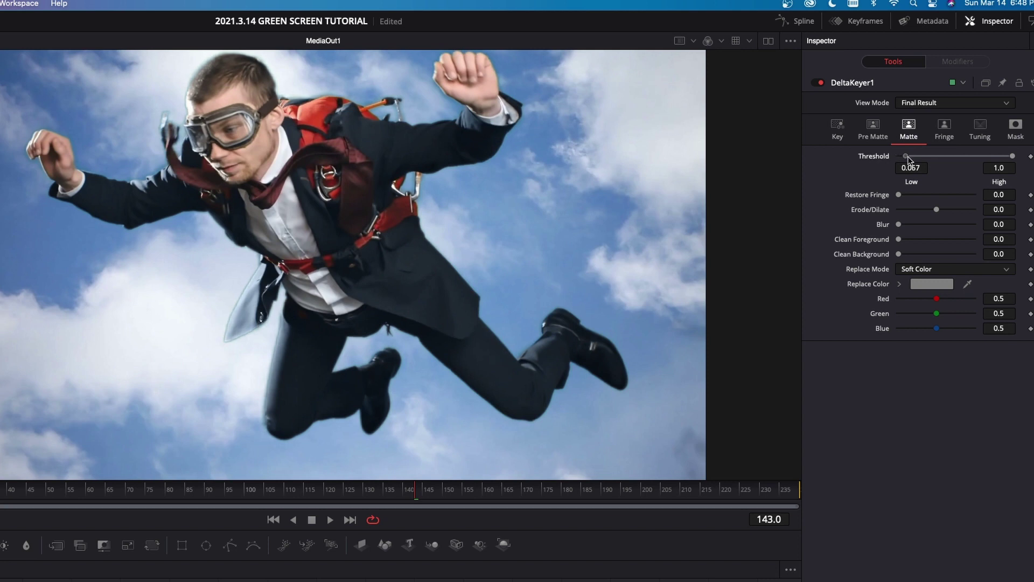
drag(909, 158, 921, 160)
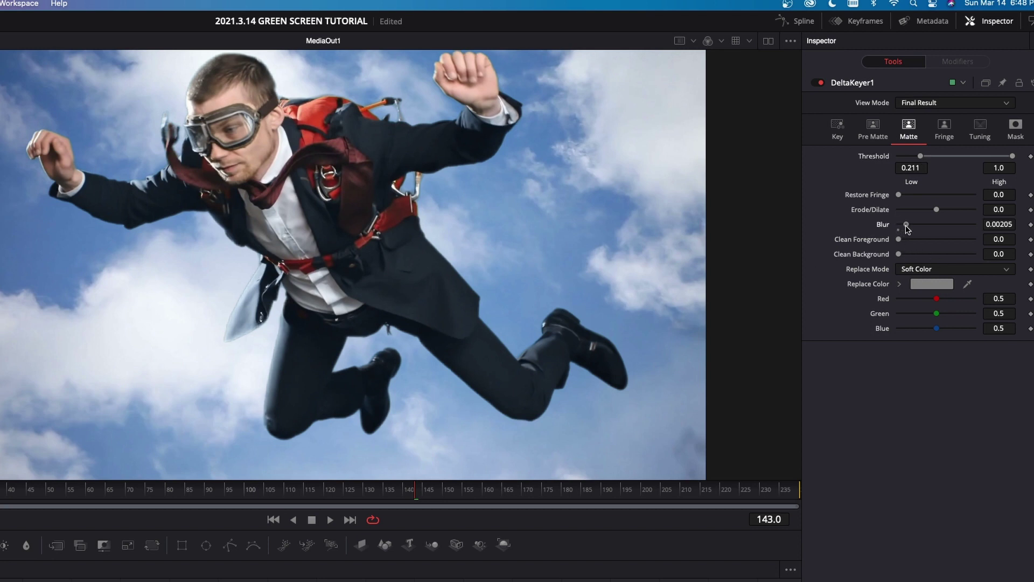
drag(910, 226, 913, 225)
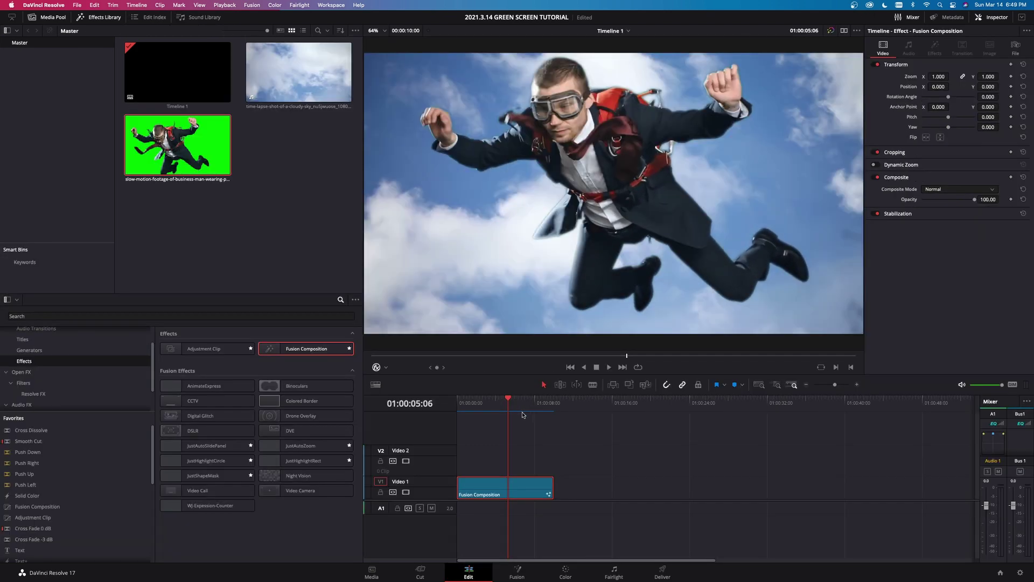
Play the finished composite from the start of the timeline on the Edit page with looping turned on.
drag(509, 404, 421, 404)
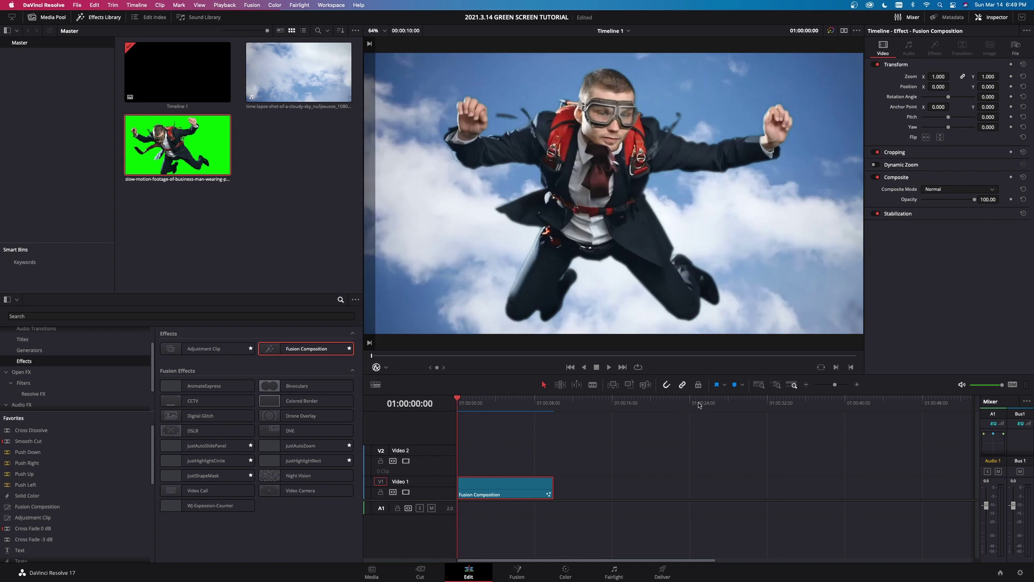
click(638, 368)
key(space)
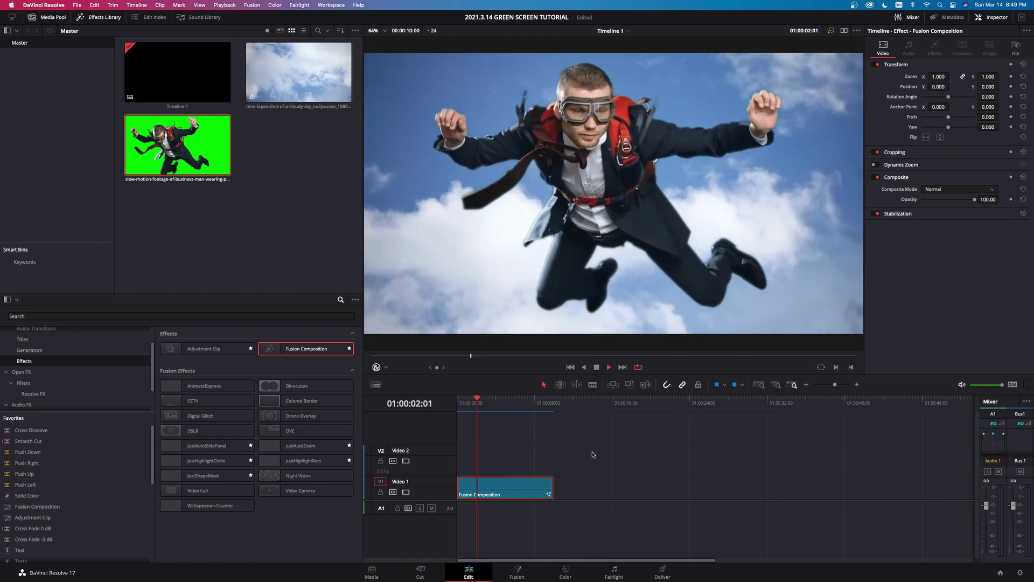